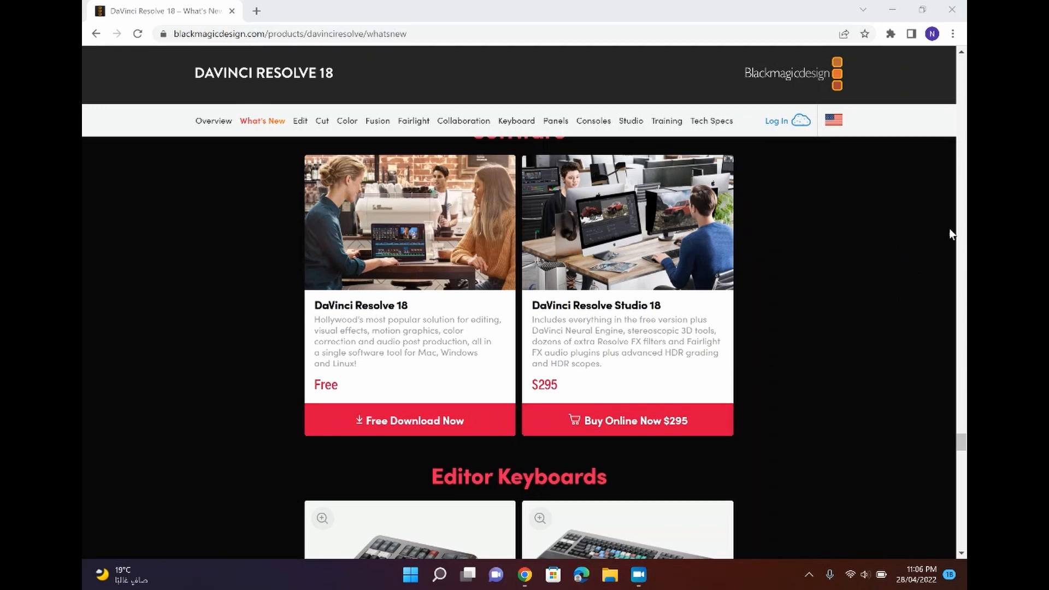
# - Request the free DaVinci Resolve 18 Beta download for Windows and submit the registration form
pyautogui.moveTo(962, 442)
pyautogui.mouseDown()
pyautogui.moveTo(962, 426)
pyautogui.moveTo(963, 442)
pyautogui.mouseUp()
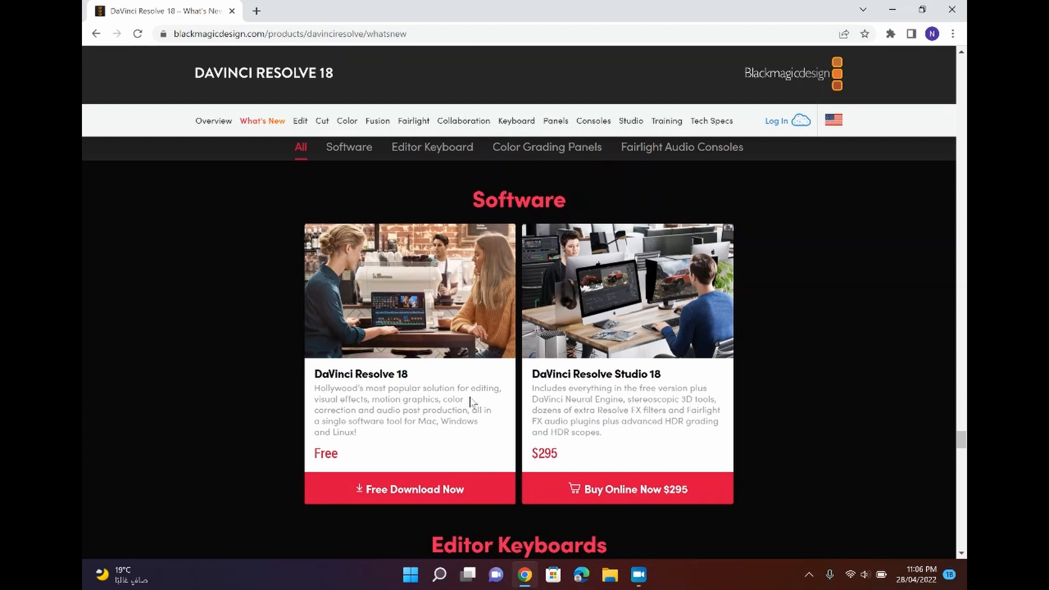
pyautogui.click(395, 498)
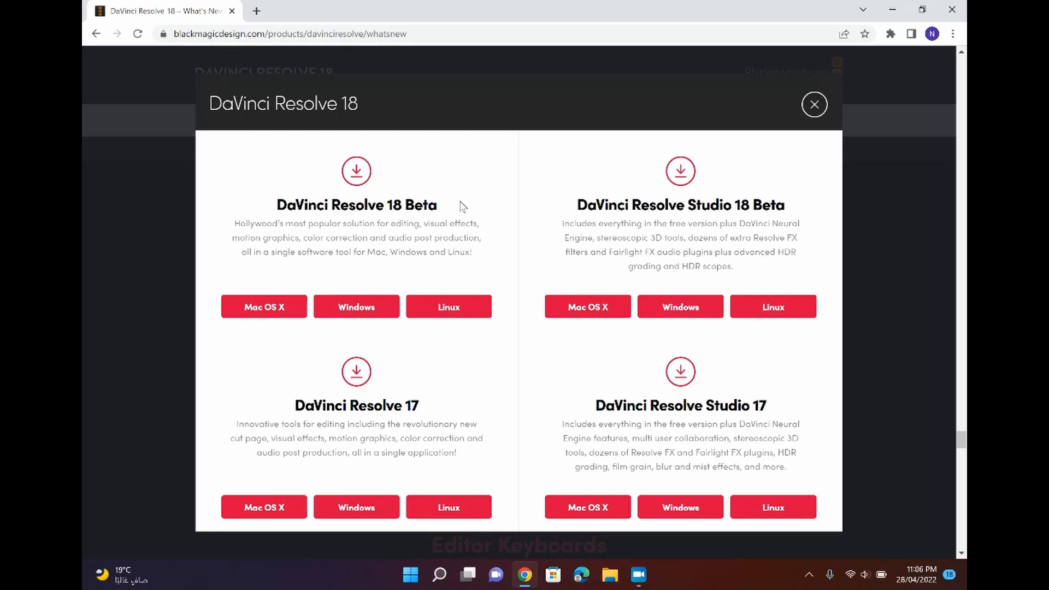
pyautogui.click(350, 312)
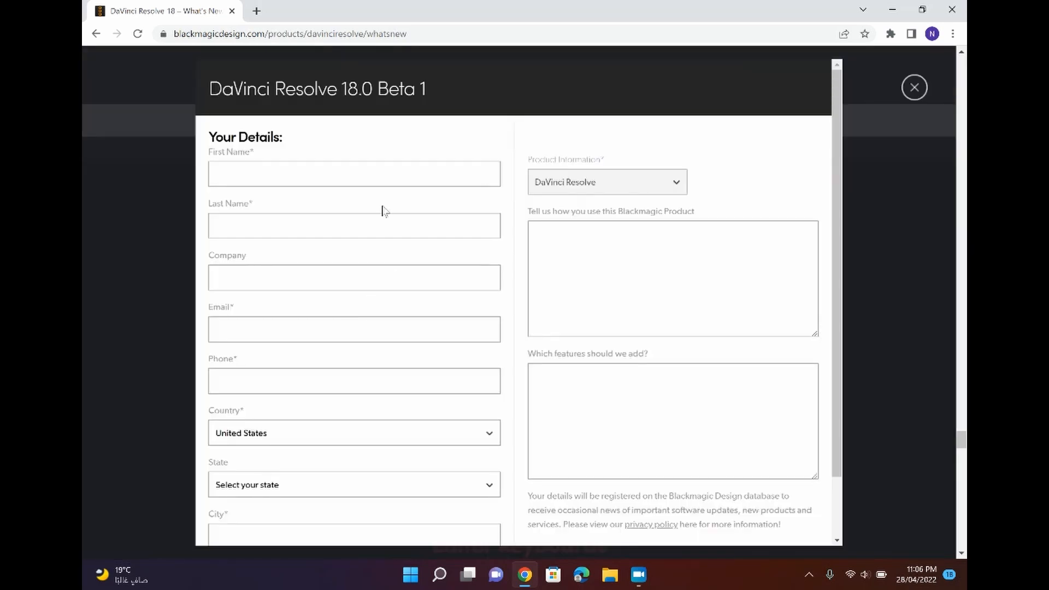
pyautogui.moveTo(838, 254); pyautogui.dragTo(813, 313)
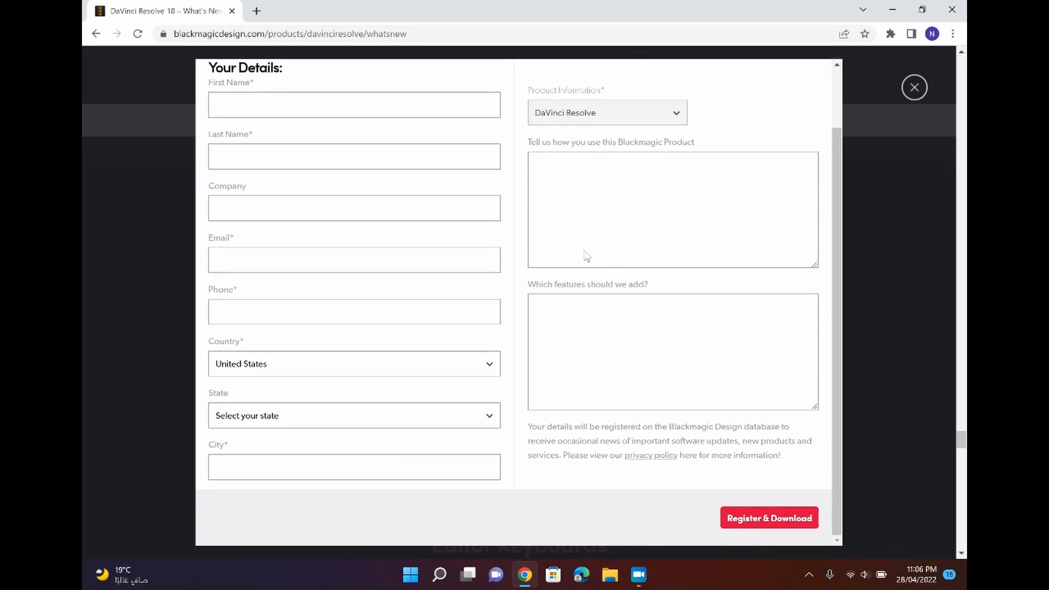
pyautogui.click(777, 520)
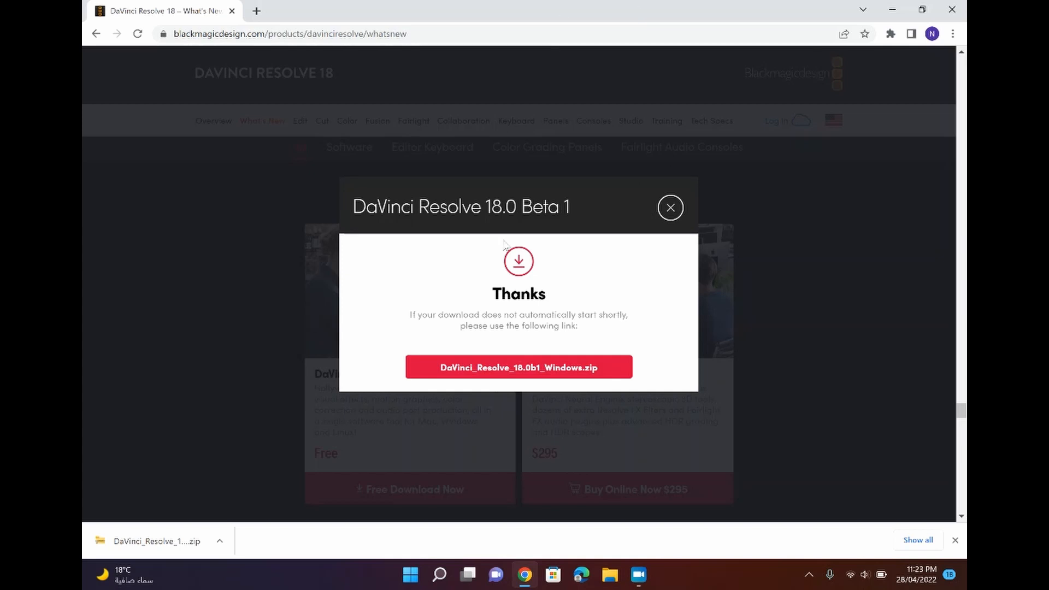
# - Run the installer inside the downloaded DaVinci Resolve archive and start installing all listed components
pyautogui.click(169, 541)
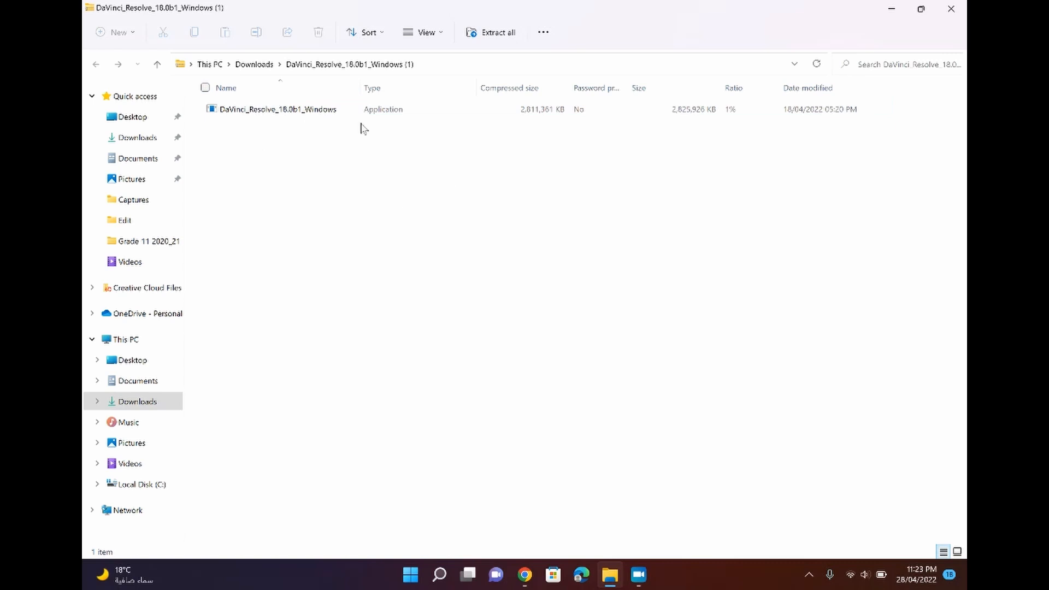
pyautogui.click(324, 112)
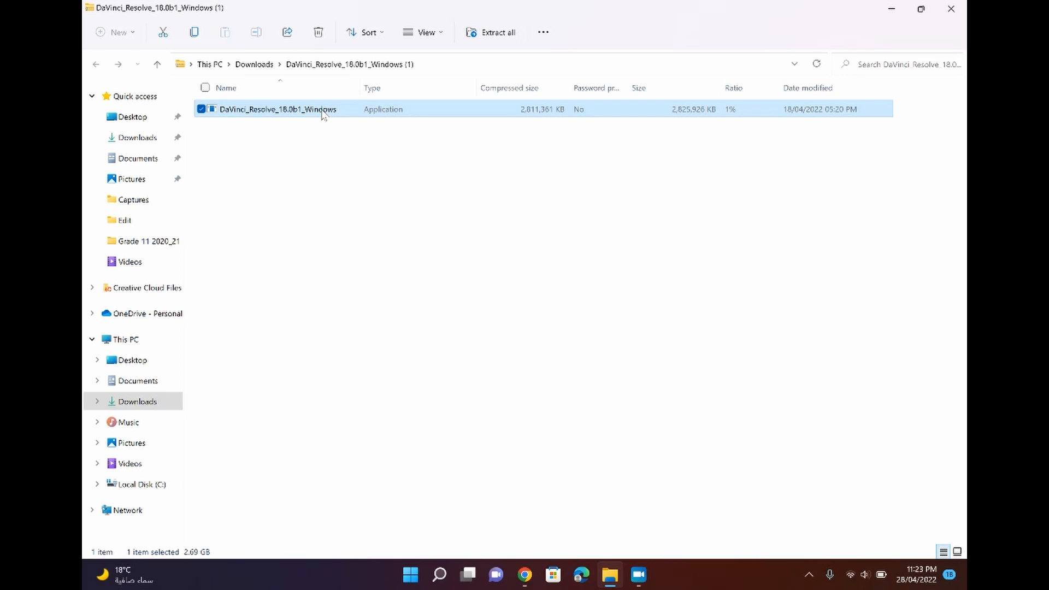
pyautogui.doubleClick(324, 111)
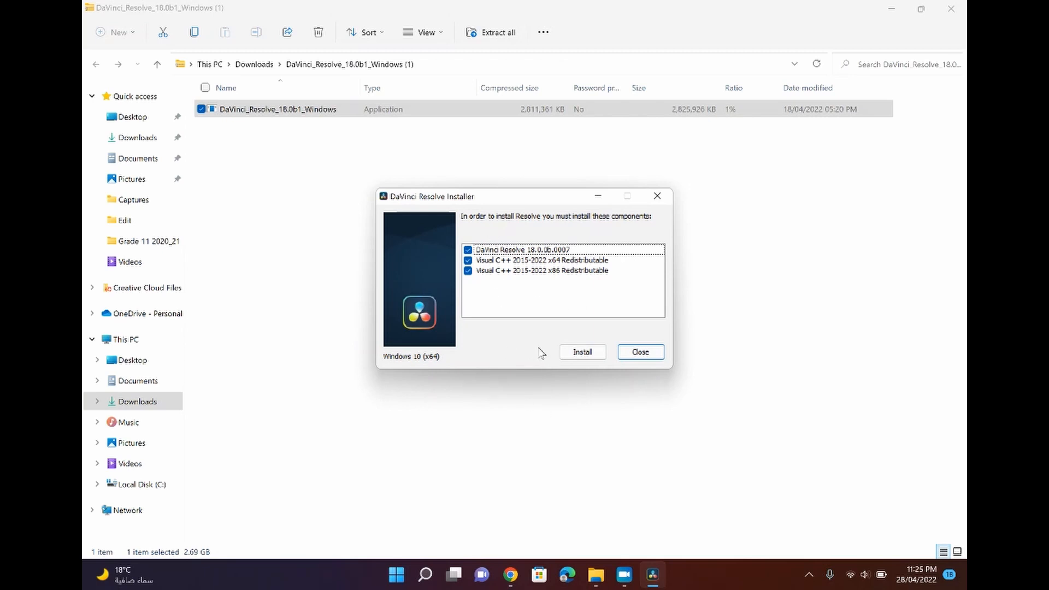
pyautogui.click(585, 351)
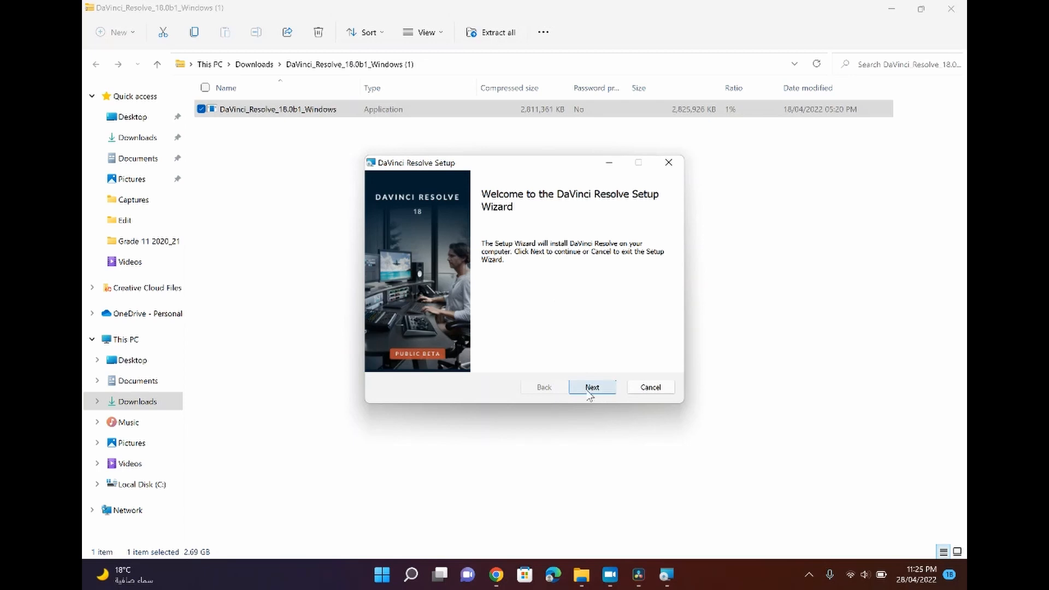
# - Accept the license agreement in the setup wizard, keep the default destination folder, and start the installation
pyautogui.click(591, 390)
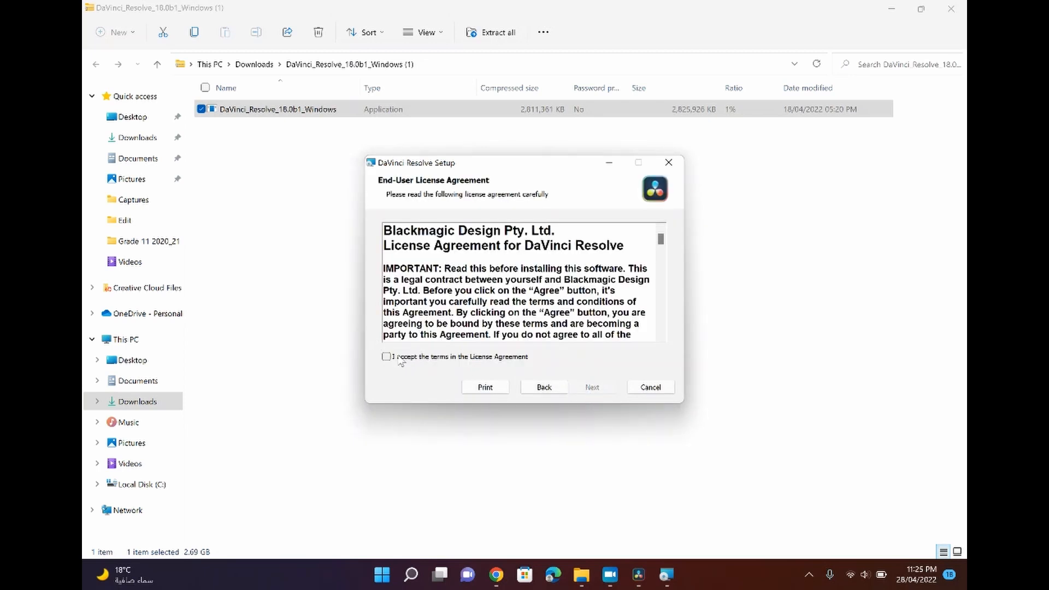
pyautogui.click(387, 357)
pyautogui.click(594, 388)
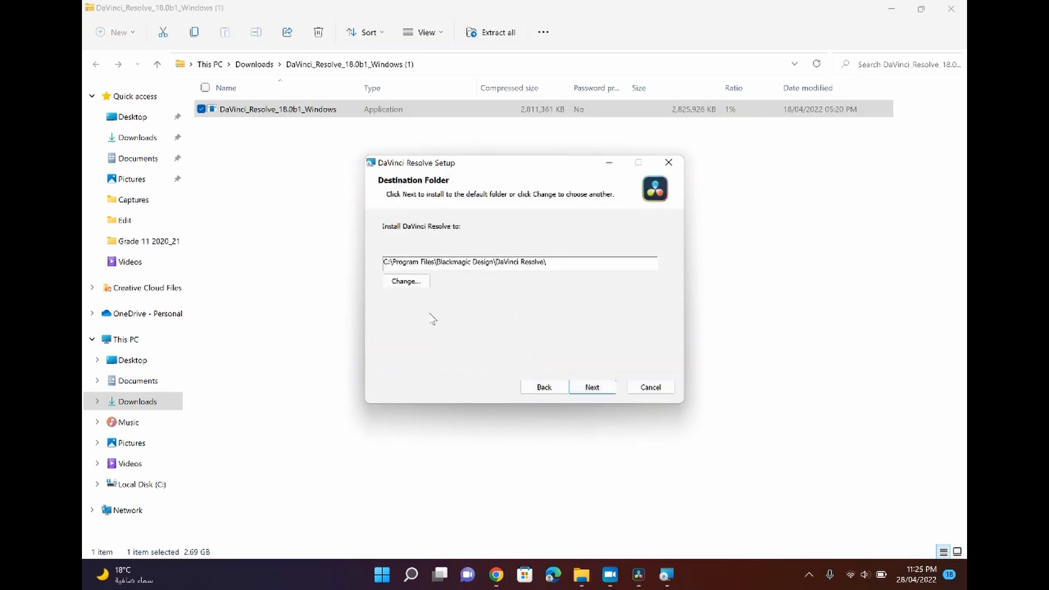
pyautogui.click(608, 386)
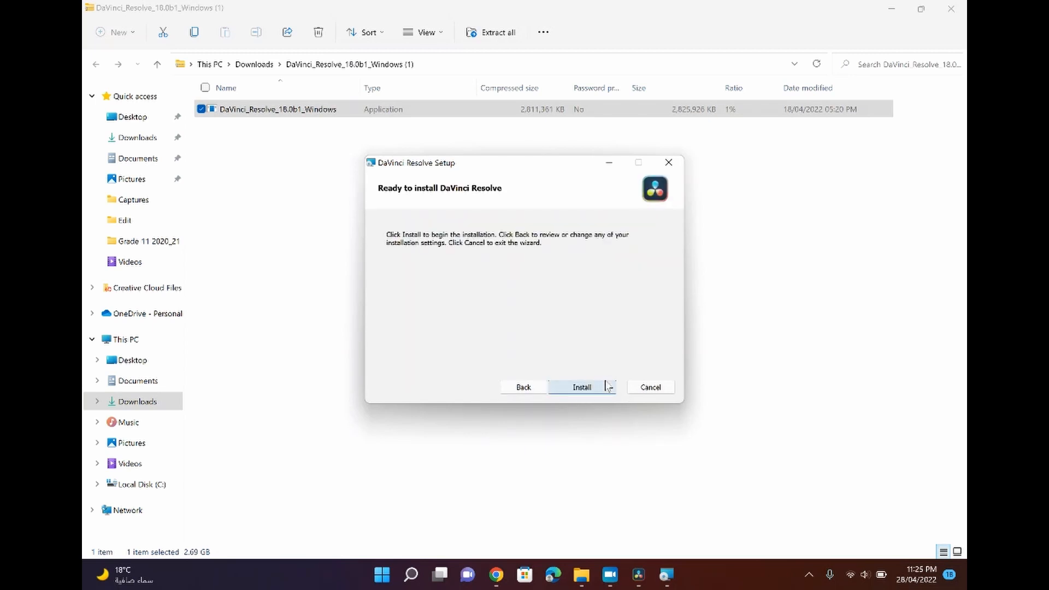
pyautogui.click(588, 387)
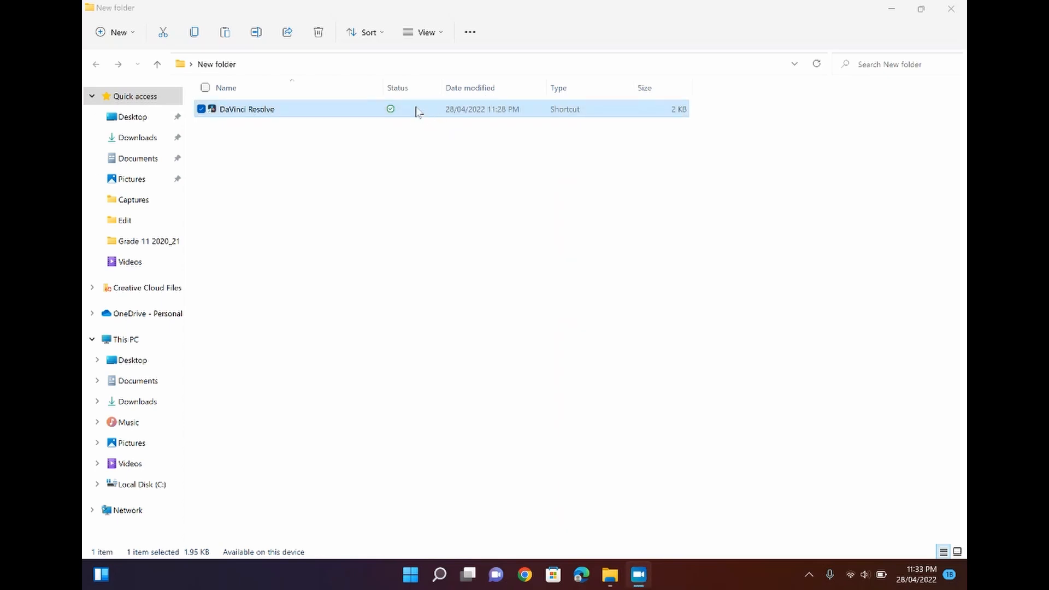
# - Launch DaVinci Resolve from its shortcut and get through the welcome screens, declining the project library upgrade
pyautogui.doubleClick(389, 109)
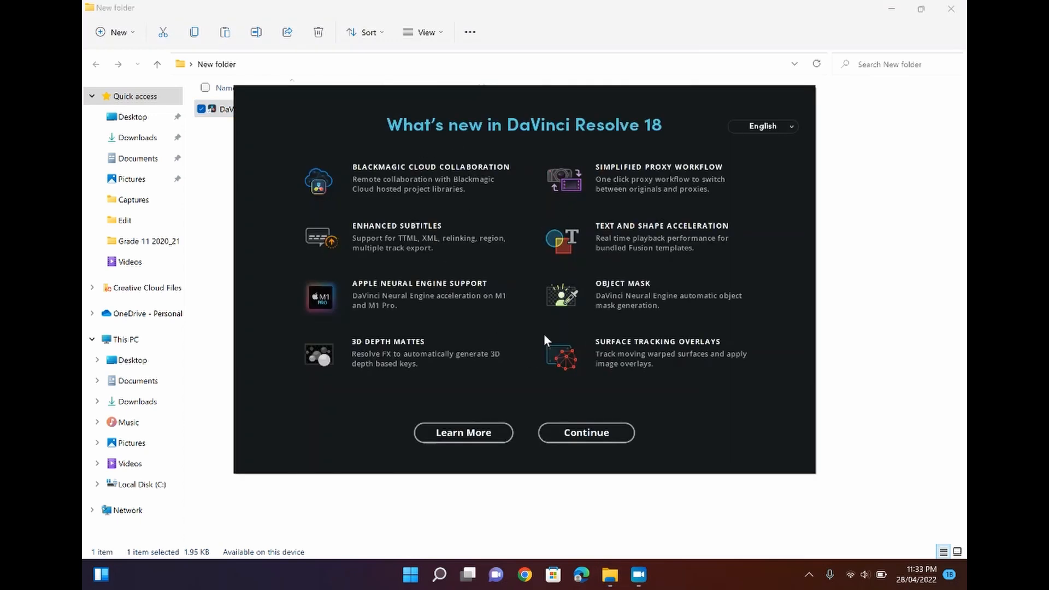
pyautogui.click(598, 444)
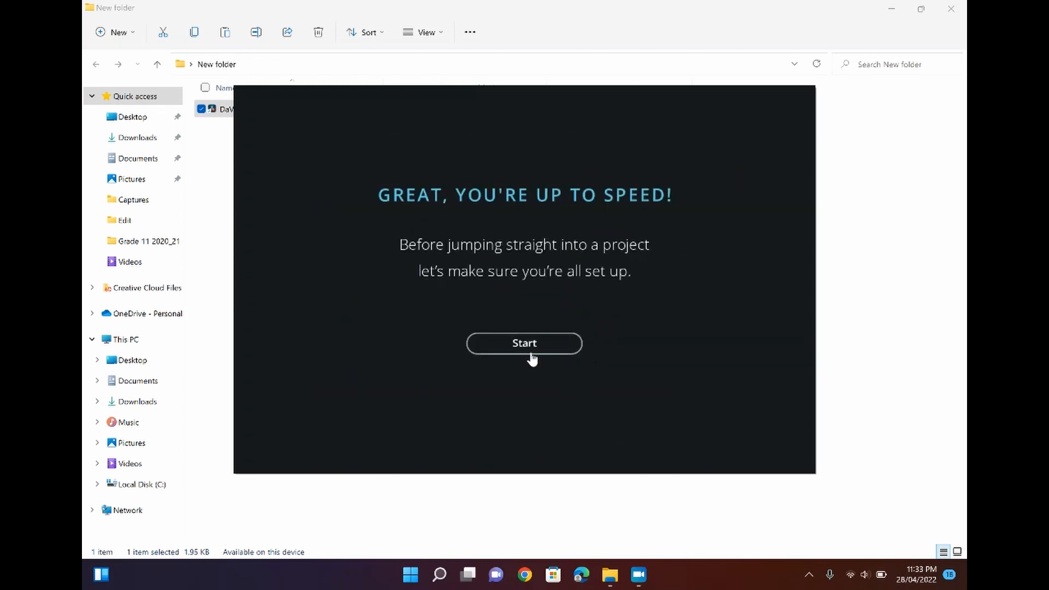
pyautogui.click(525, 343)
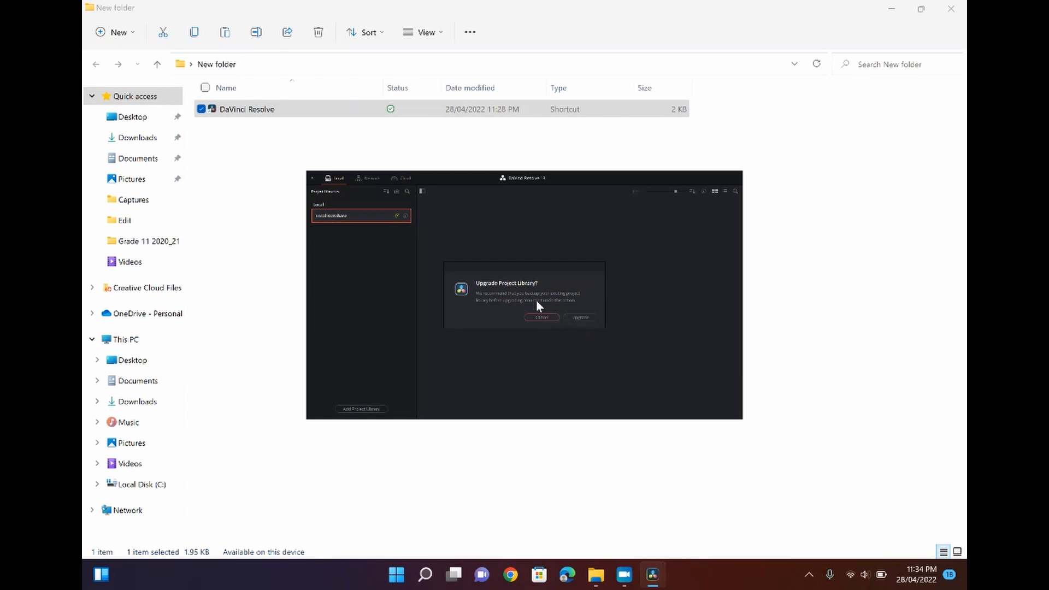
pyautogui.click(541, 317)
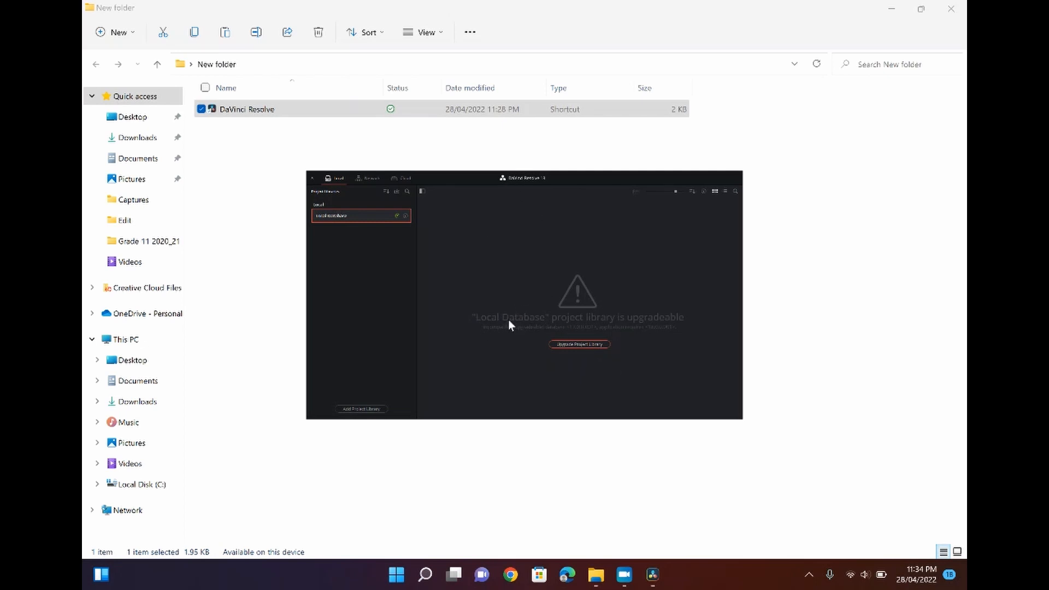
pyautogui.click(578, 344)
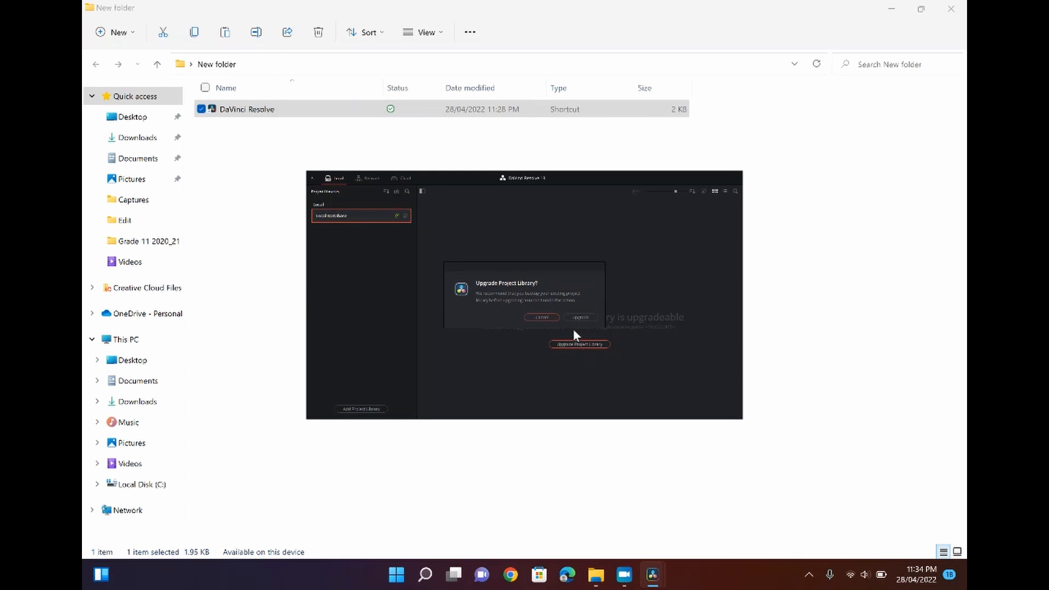
pyautogui.click(538, 317)
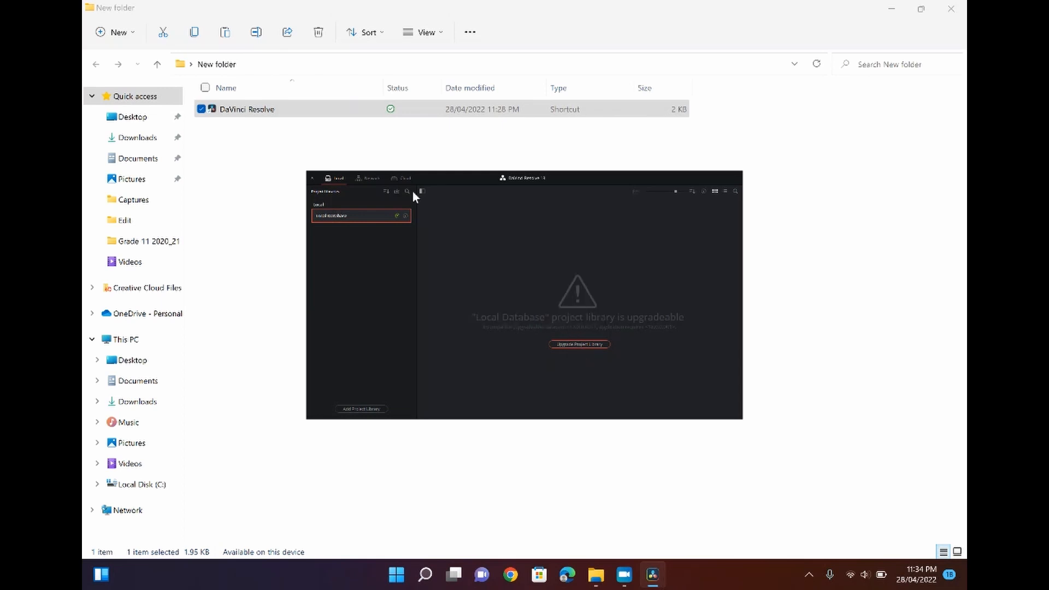
pyautogui.click(373, 179)
pyautogui.click(340, 181)
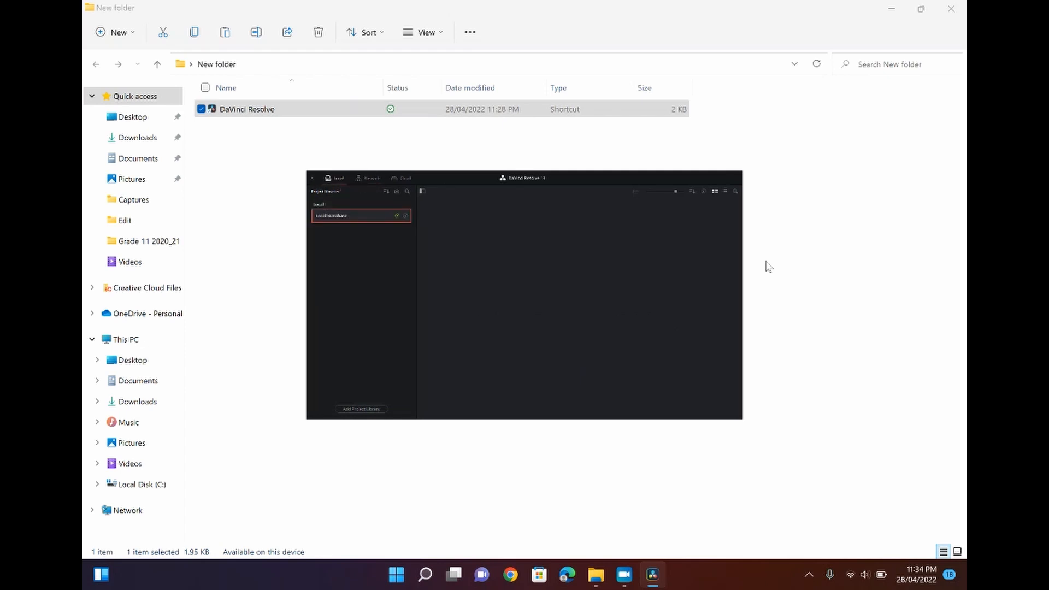
pyautogui.click(387, 191)
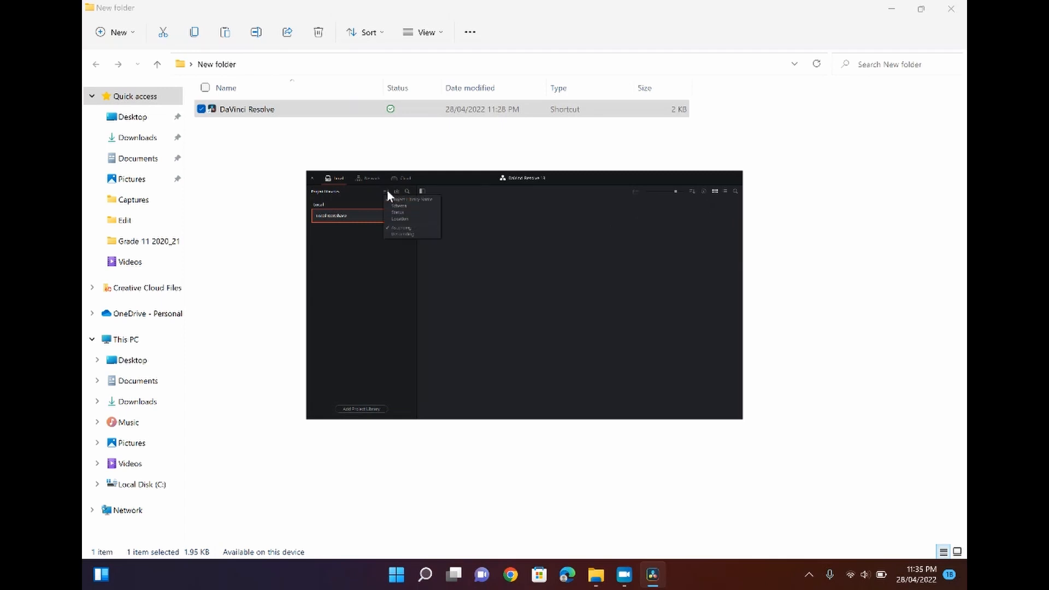
pyautogui.click(368, 194)
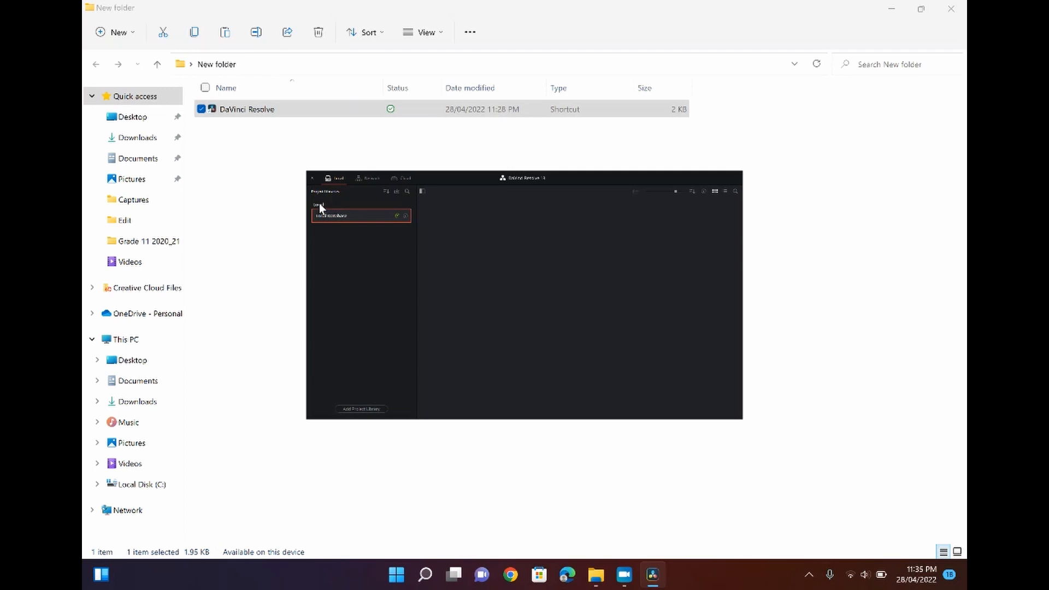
# - Create a new local project library named My Project, stored in the Desktop folder
pyautogui.click(359, 218)
pyautogui.click(366, 408)
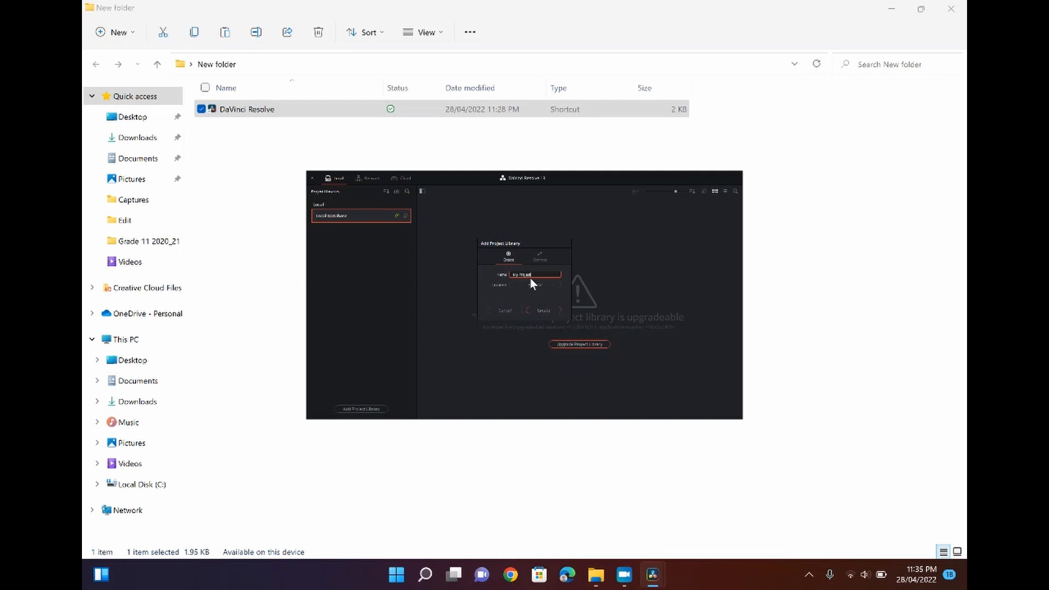
pyautogui.click(534, 285)
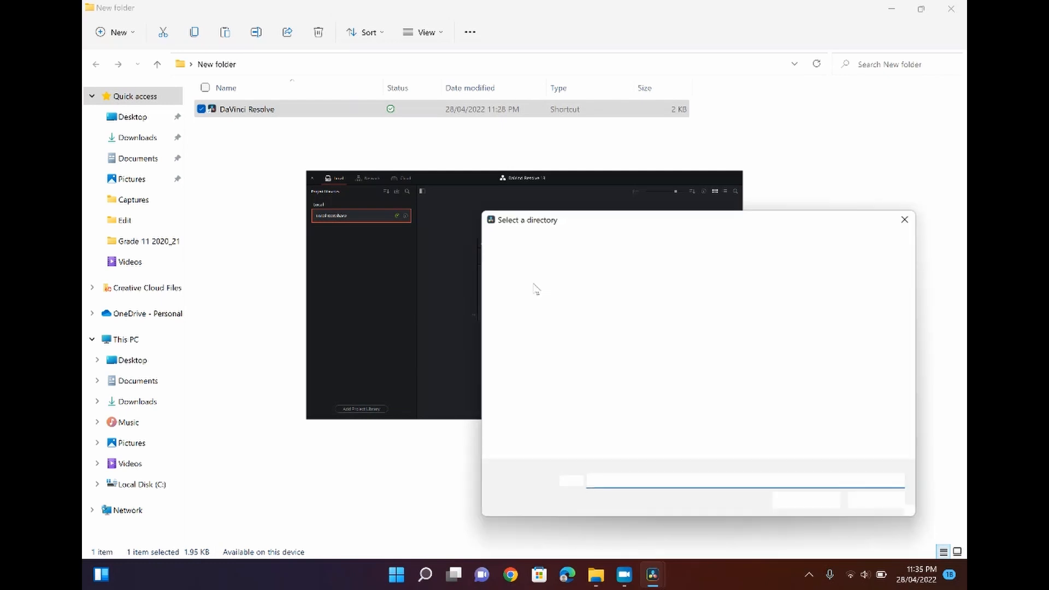
pyautogui.click(914, 223)
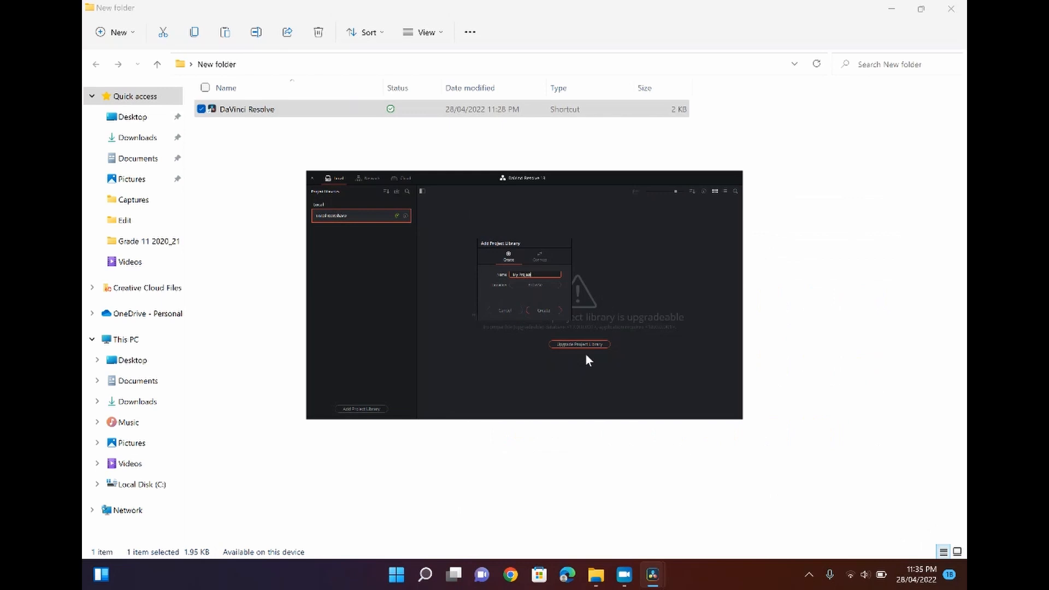
pyautogui.click(529, 286)
pyautogui.click(529, 317)
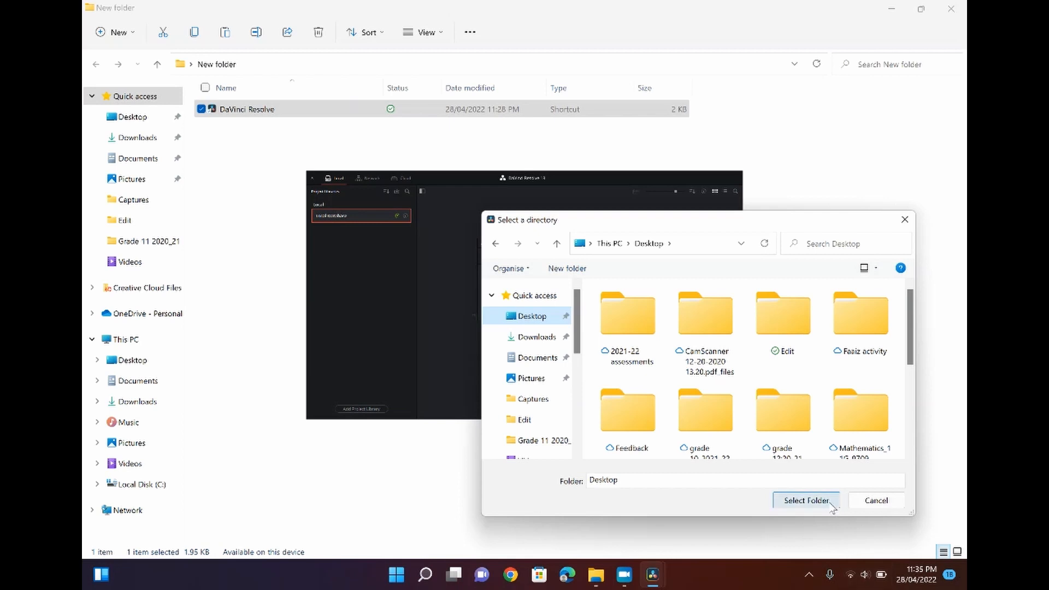
pyautogui.click(804, 502)
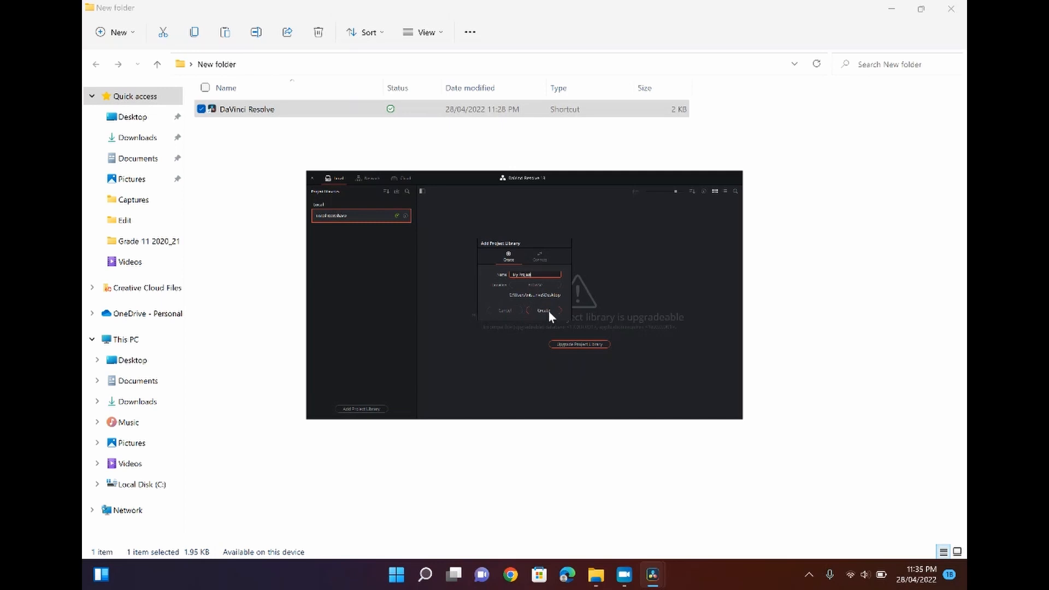
pyautogui.click(540, 310)
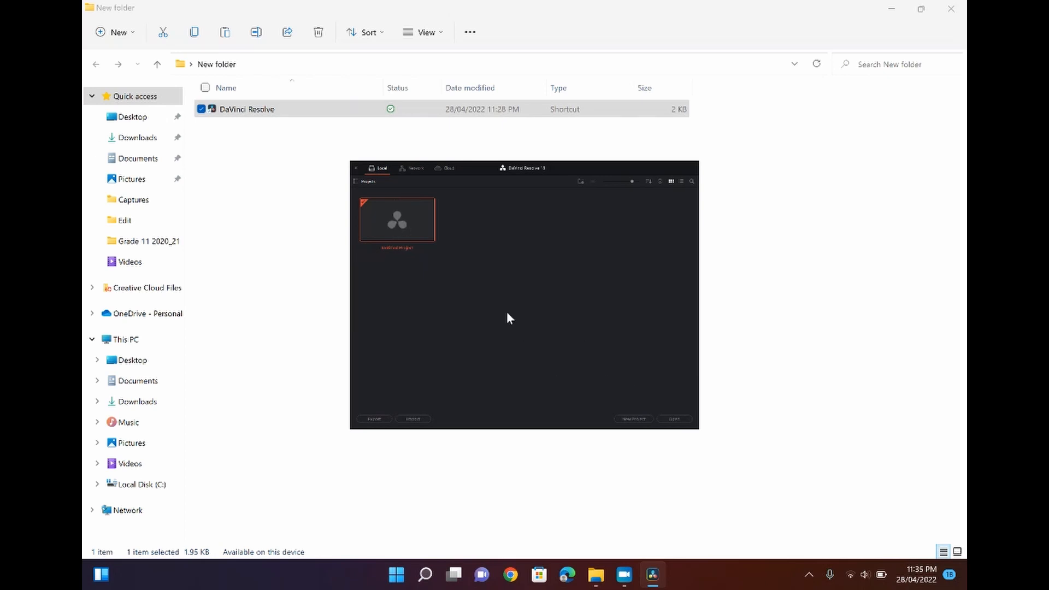
# - Open the untitled project from the new library and switch to the Edit page
pyautogui.doubleClick(408, 227)
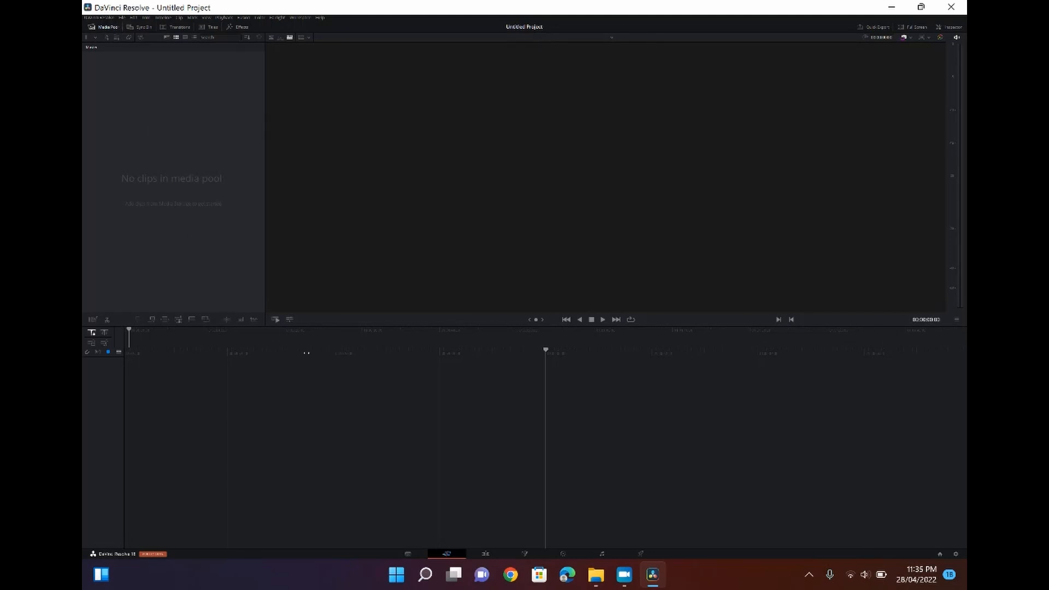
pyautogui.click(484, 554)
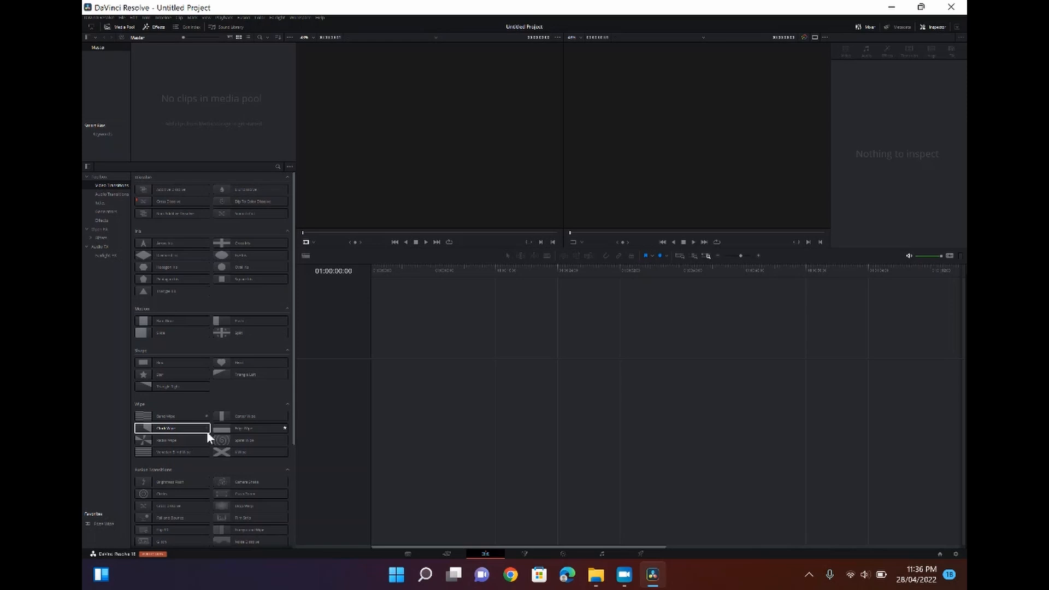
pyautogui.click(246, 506)
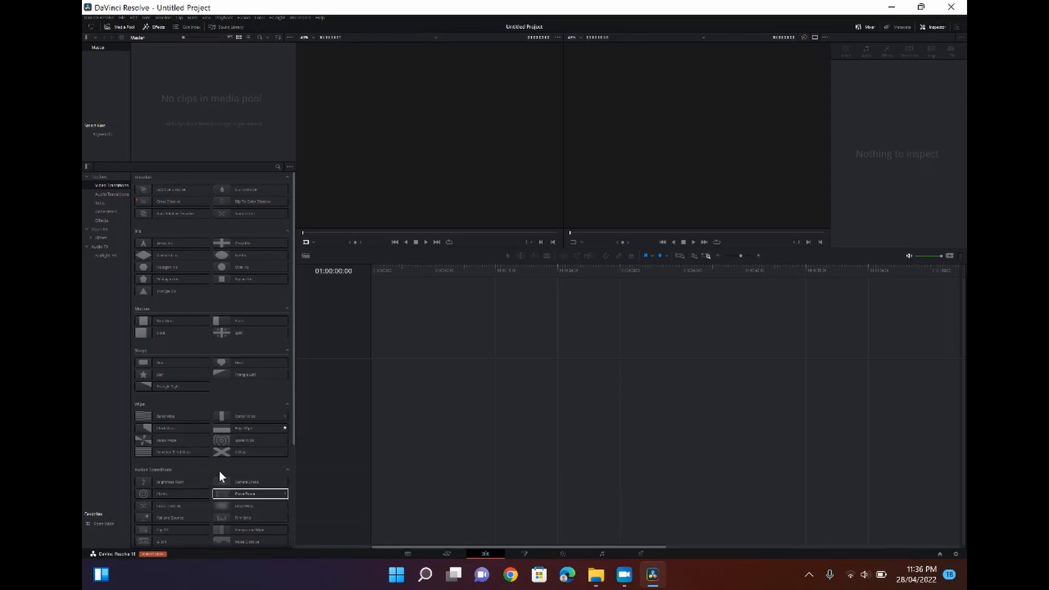